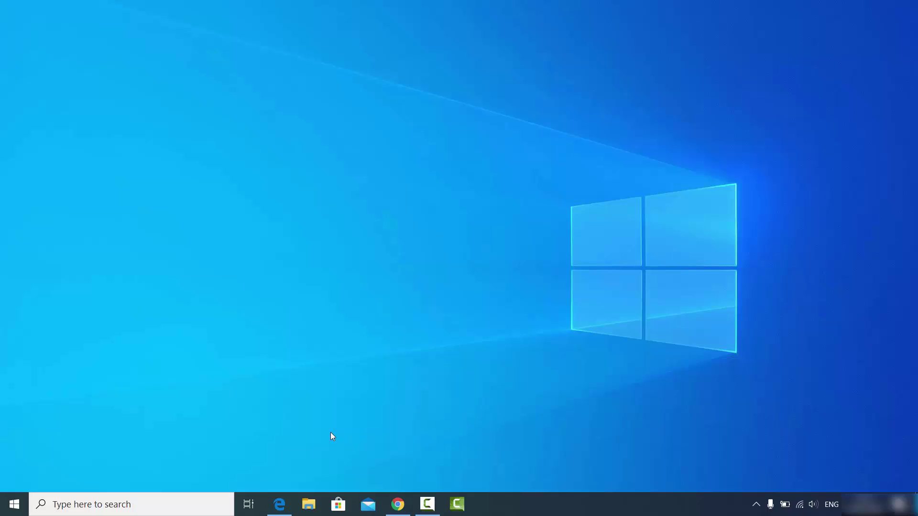
Switch to the Edge window with the Rufus search results and open the official Rufus website.
mouse_move(279, 504)
left_click(294, 472)
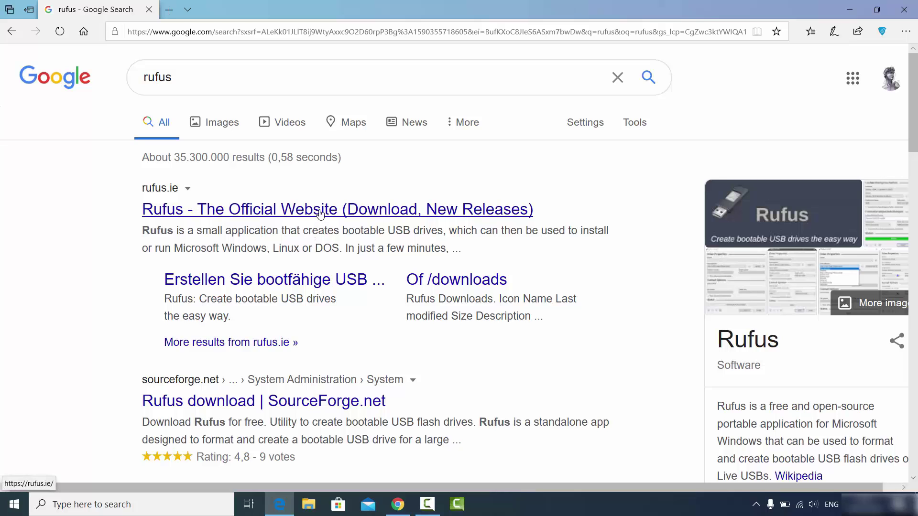
left_click(298, 213)
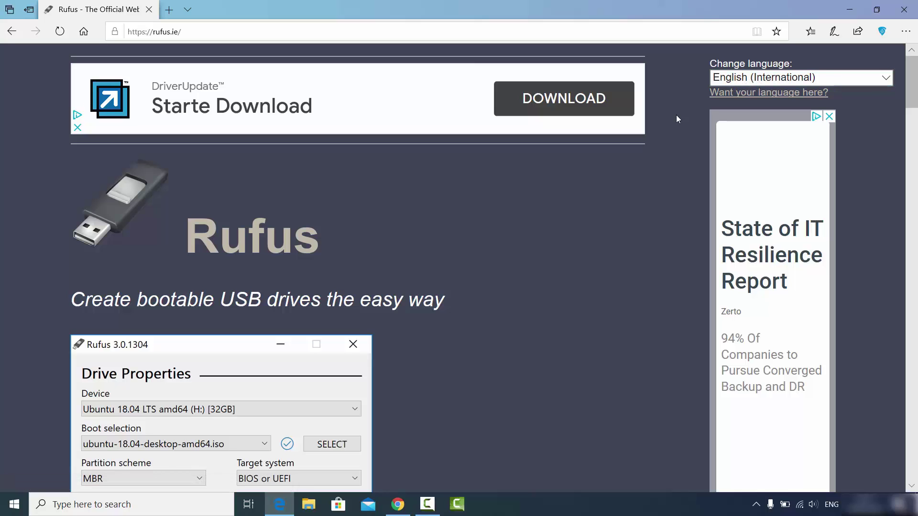
Download and save the Rufus 3.10 executable from the site's Download section, and open the folder containing it.
scroll(414, 207, "down", 10)
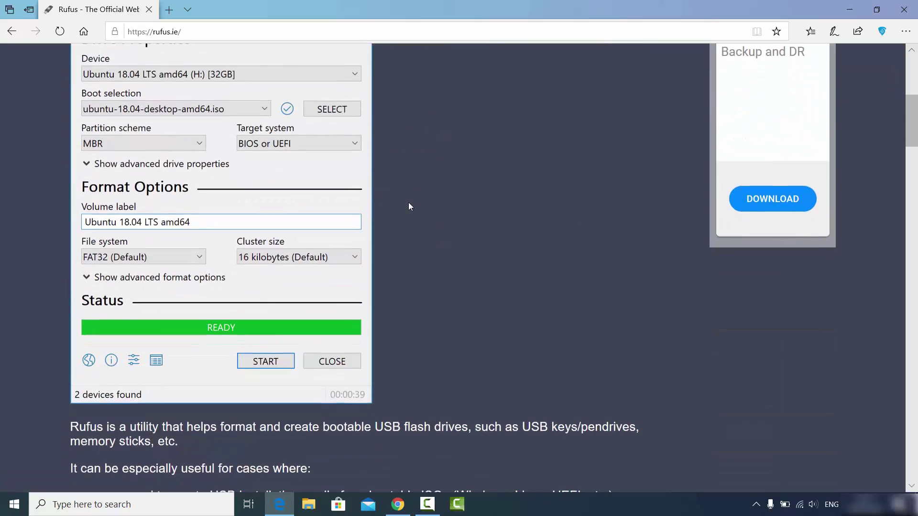
scroll(409, 206, "down", 5)
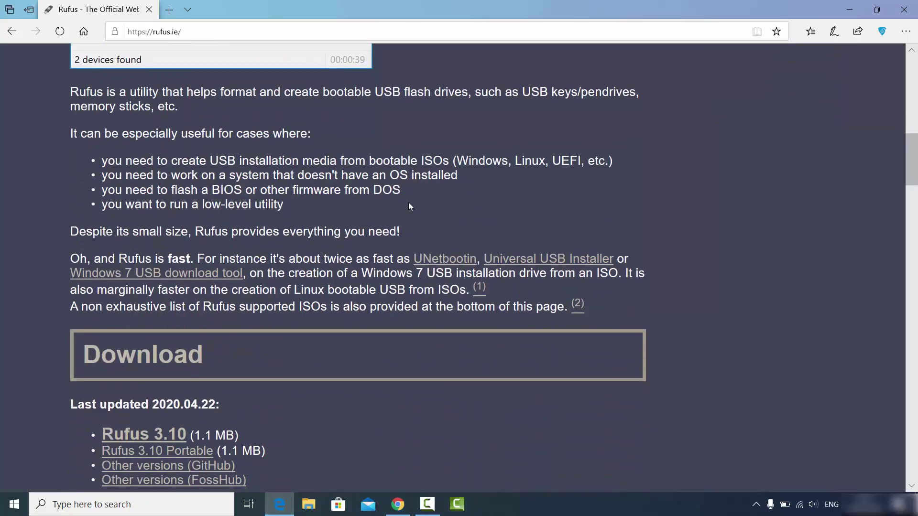
scroll(409, 203, "down", 2)
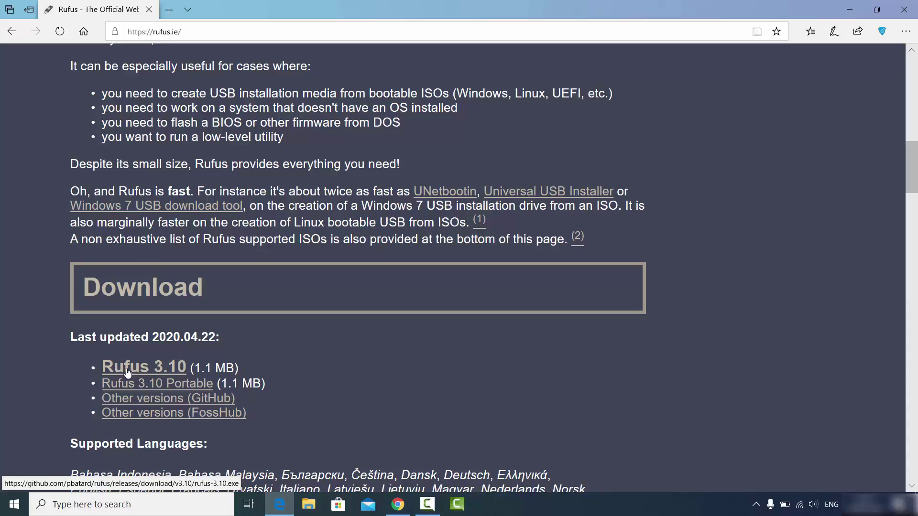
left_click(167, 372)
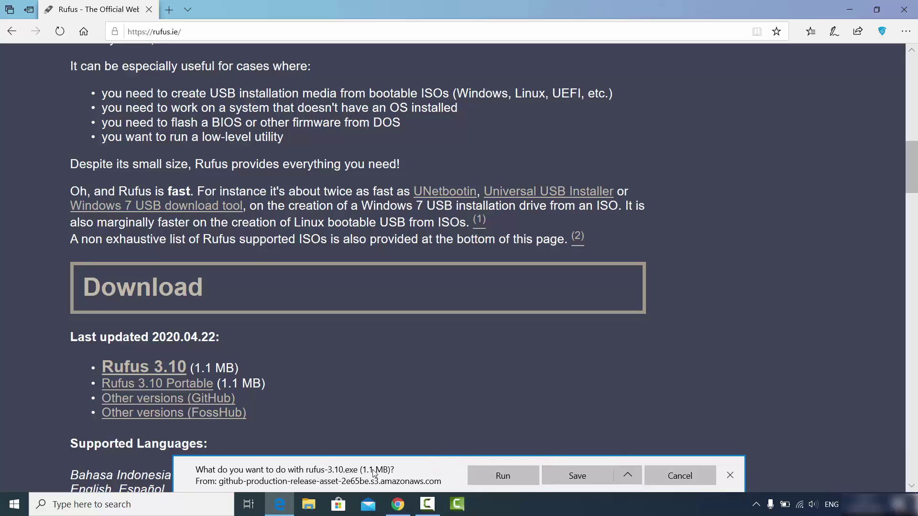
left_click(569, 478)
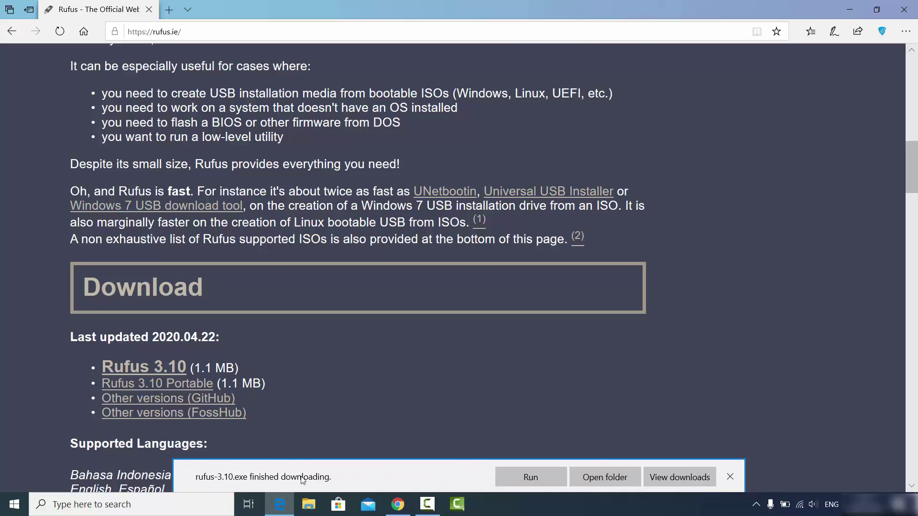
left_click(605, 477)
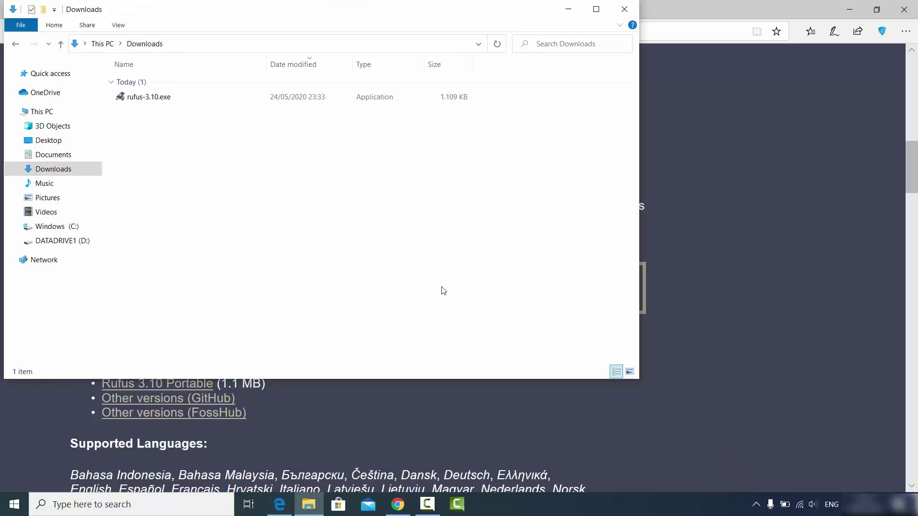
Launch rufus-3.10.exe, minimise the File Explorer and browser windows, and allow Rufus to check for updates online.
double_click(150, 98)
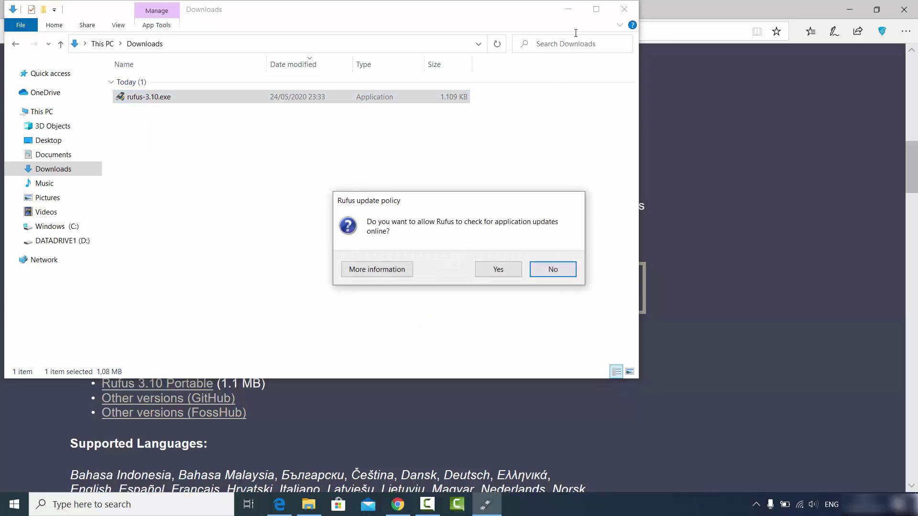
left_click(569, 10)
left_click(849, 9)
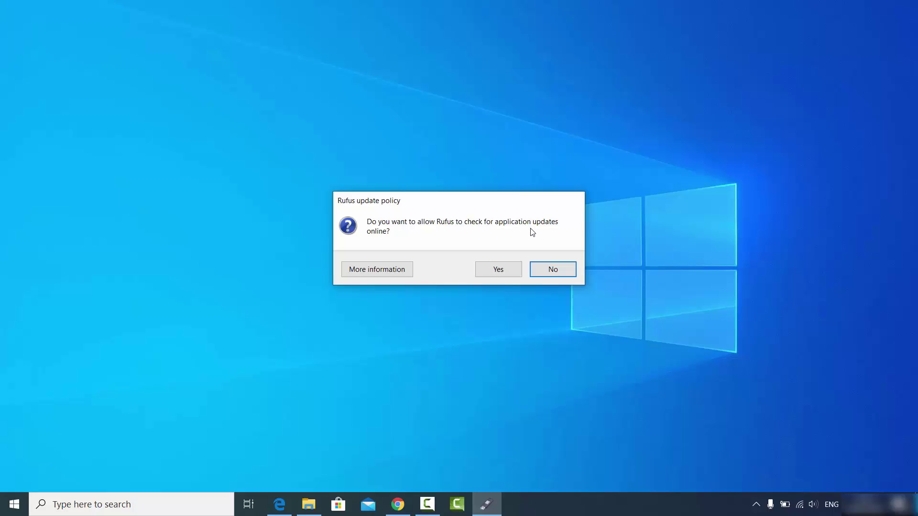
left_click(500, 271)
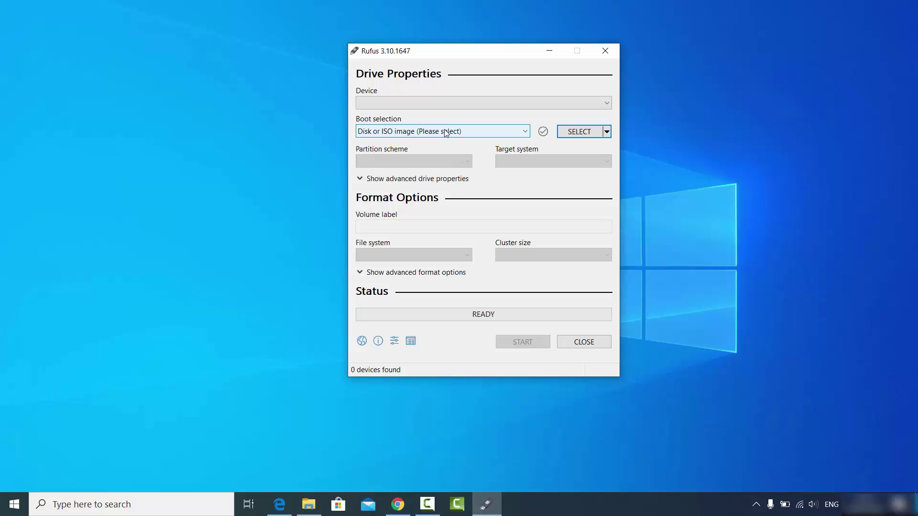
In Chrome, open Microsoft's Windows 10 Enterprise evaluation page, dismiss the survey, and continue with ISO - Enterprise to the registration form.
key("alt+F4")
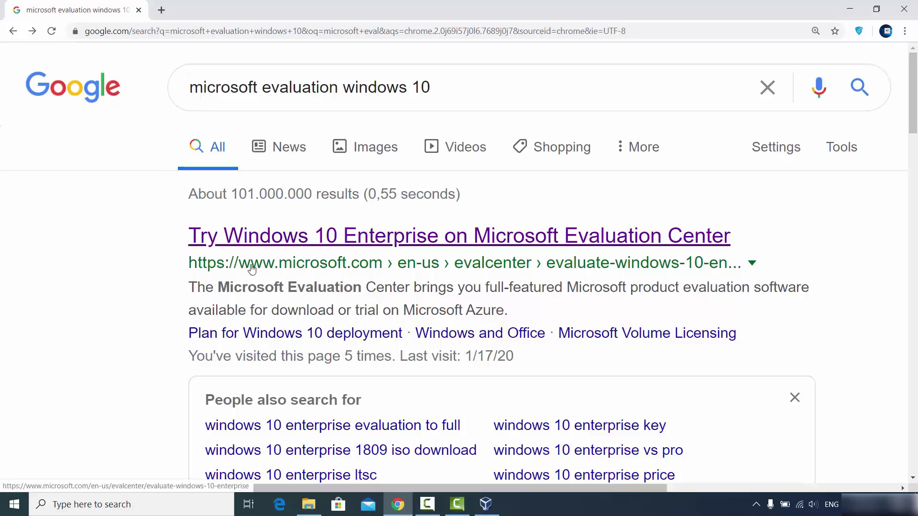
left_click(440, 239)
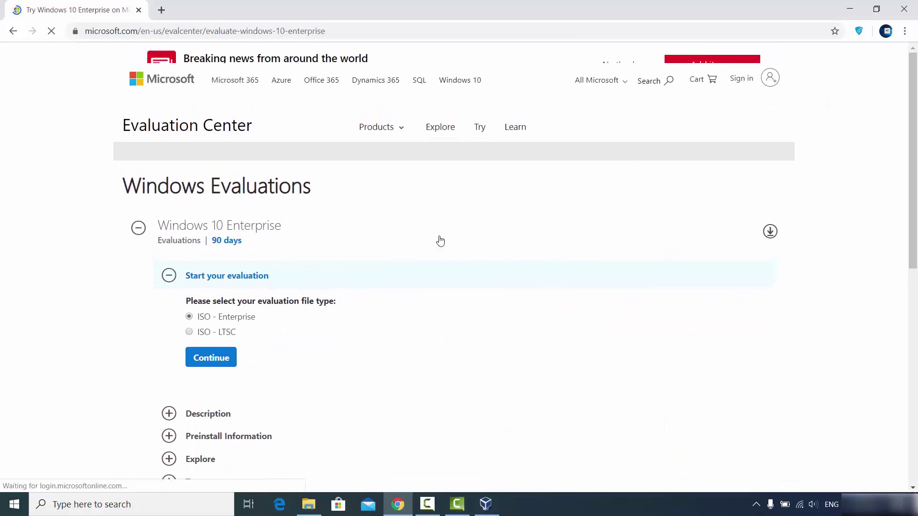
scroll(441, 239, "down", 2)
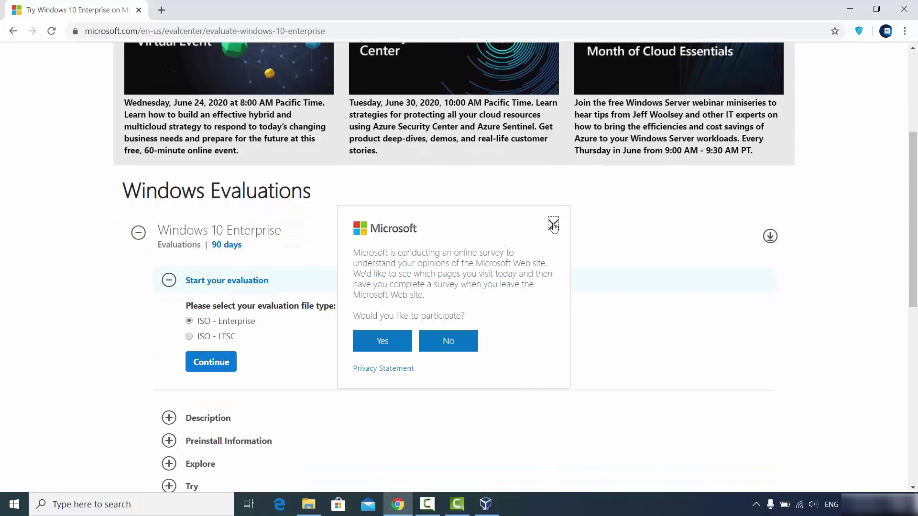
left_click(553, 225)
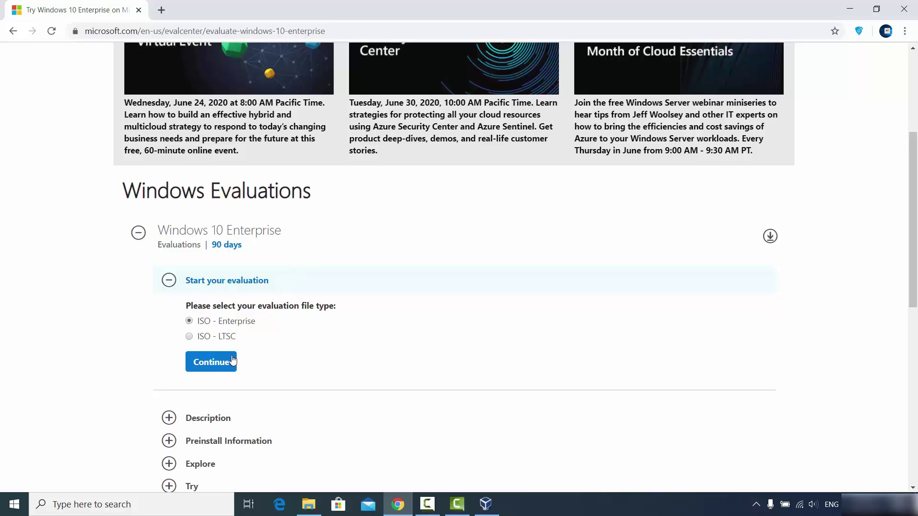
left_click(213, 366)
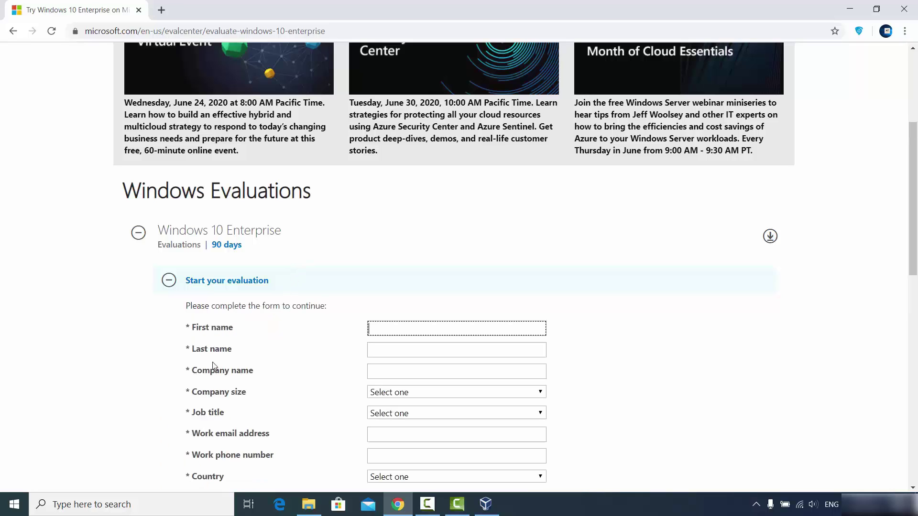
scroll(377, 274, "down", 2)
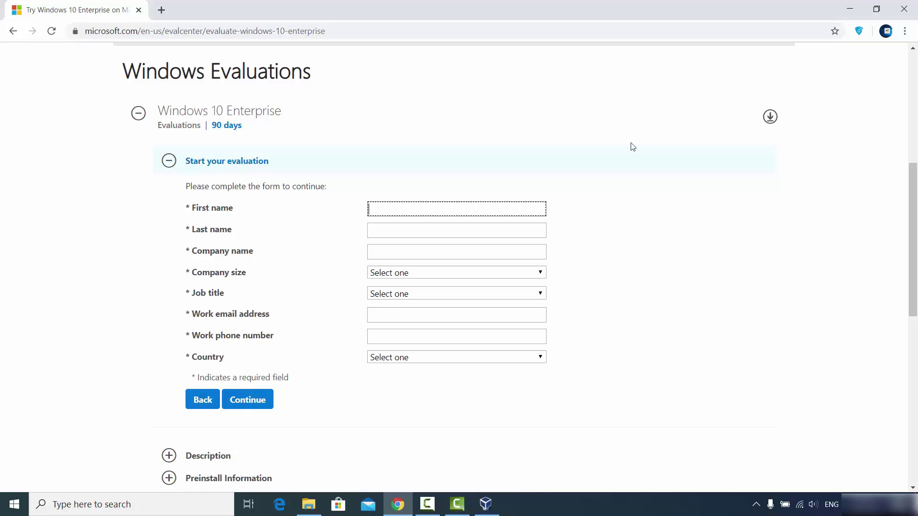
Minimise the browser, check the connected drives under This PC in File Explorer, and return to Rufus.
left_click(849, 8)
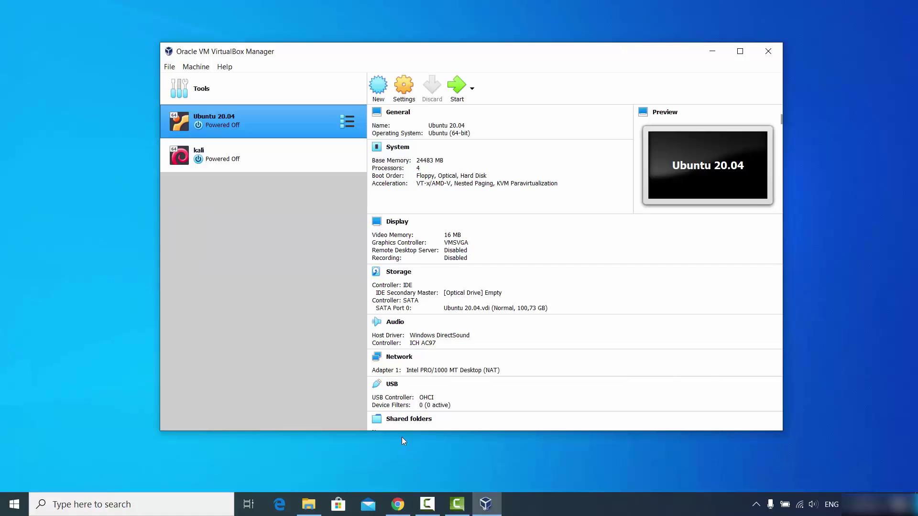
left_click(309, 504)
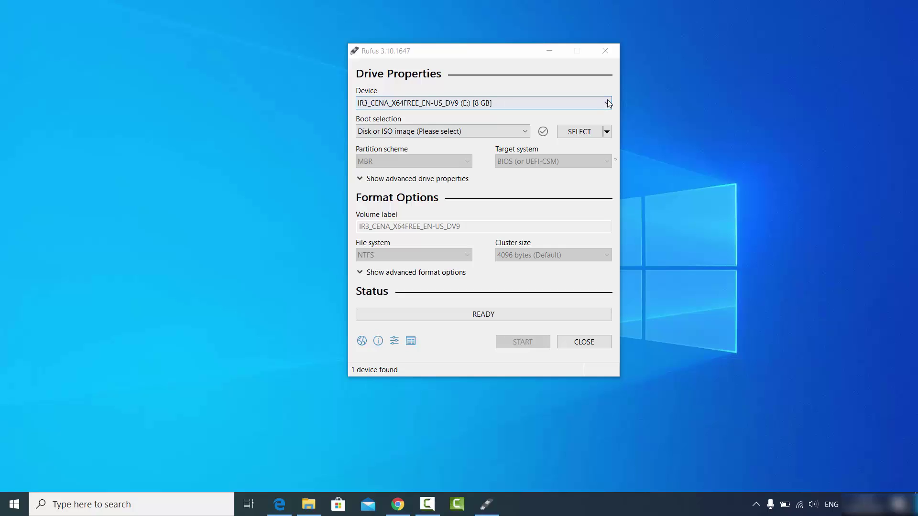
key("super+e")
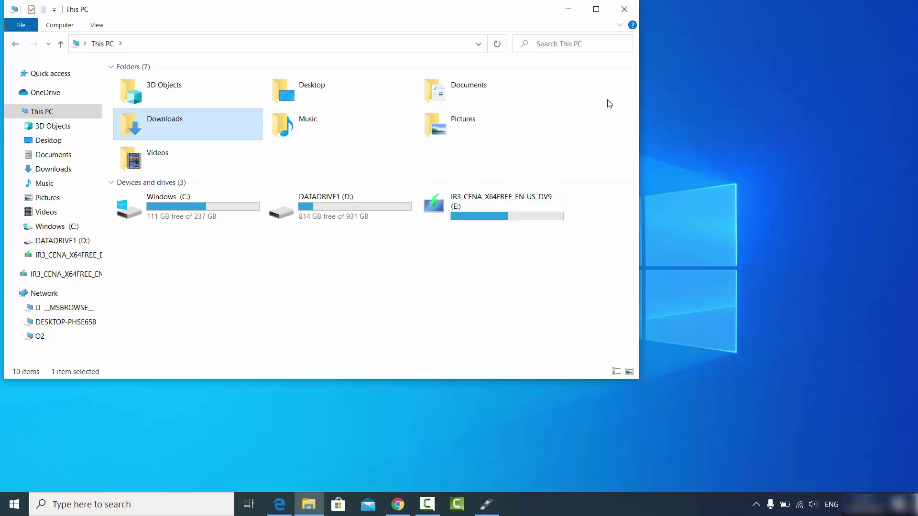
left_click(569, 8)
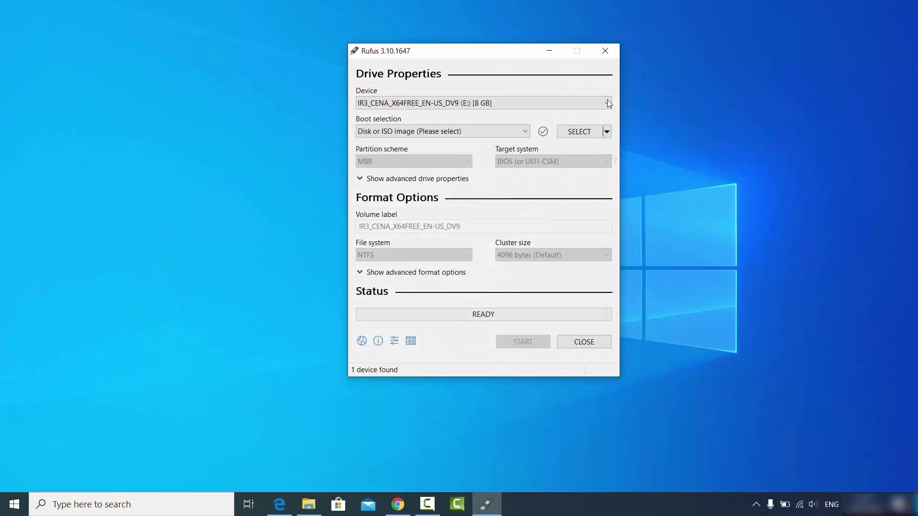
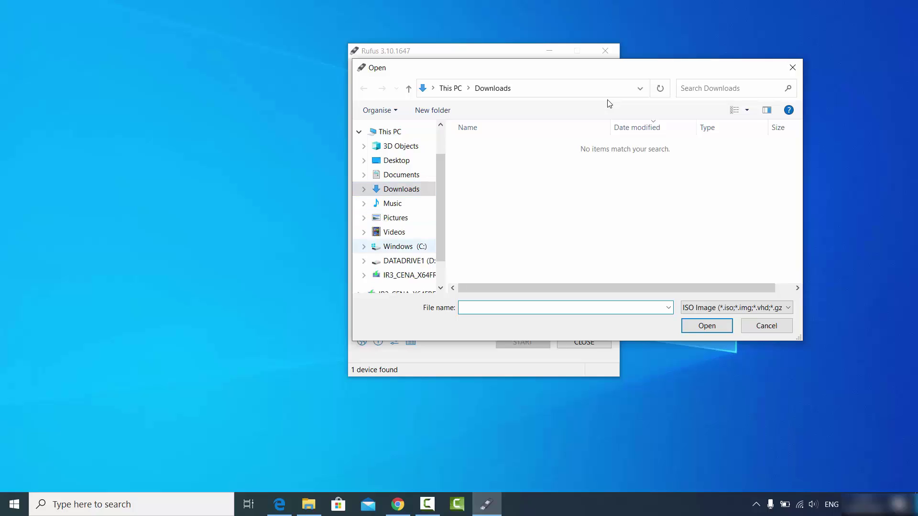
Load the 18363.418.191007-0143.19h2_release_svc_refresh disc image from the Windows 10 folder on DATADRIVE1 (D:) as the boot selection.
left_click(404, 261)
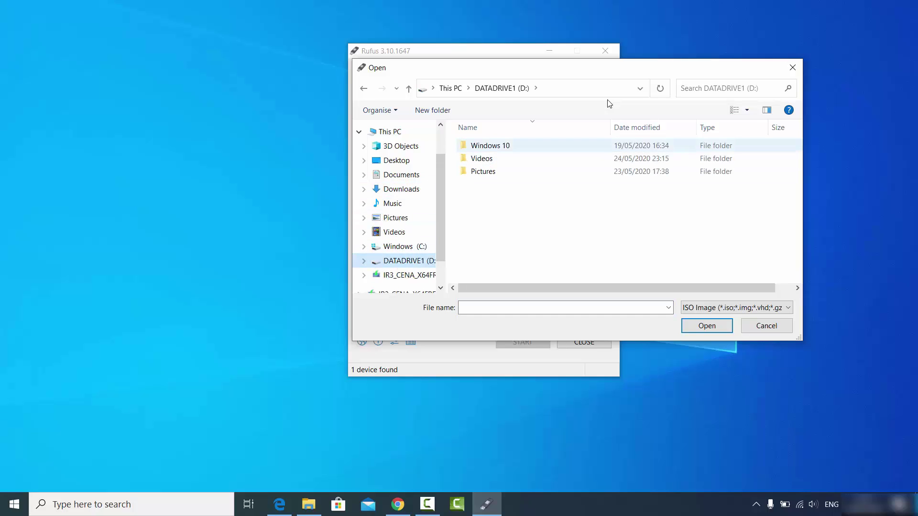
key("Return")
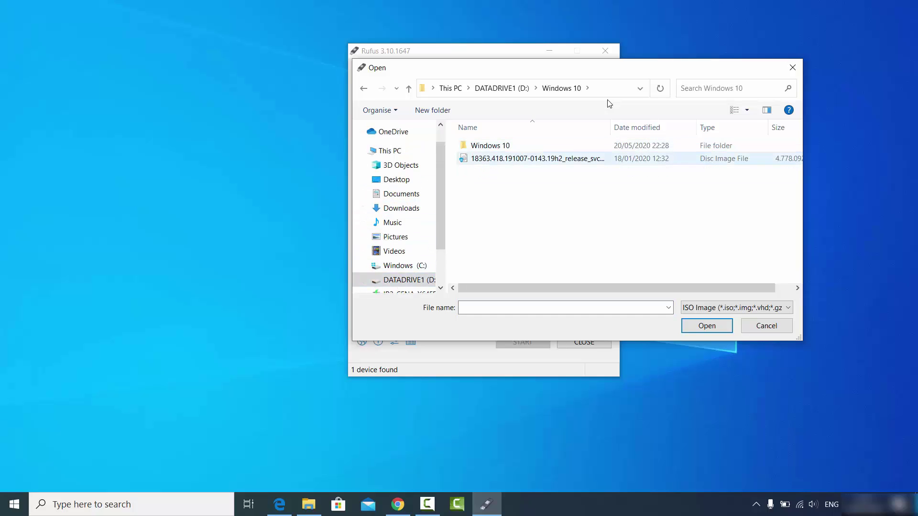
key("Down")
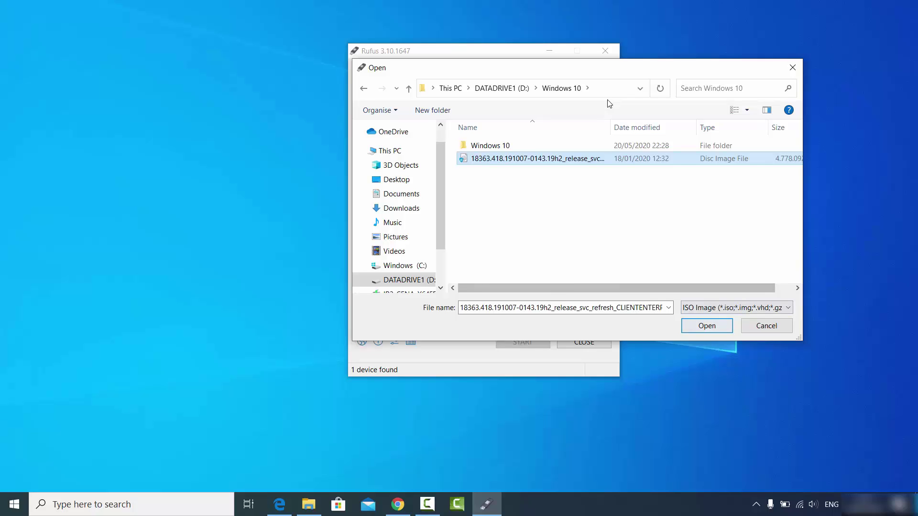
key("Tab")
key("Return")
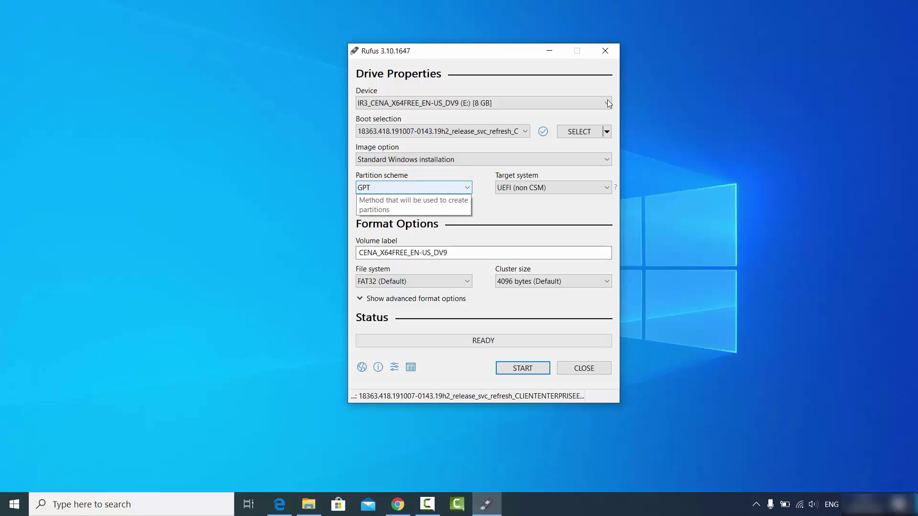
Review the MBR and GPT partition scheme options and choose GPT.
key("alt+Down")
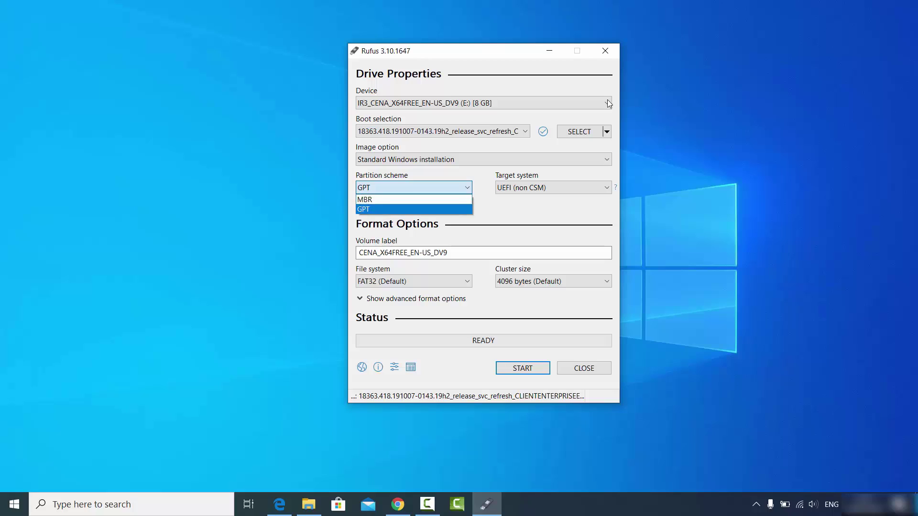
key("Up")
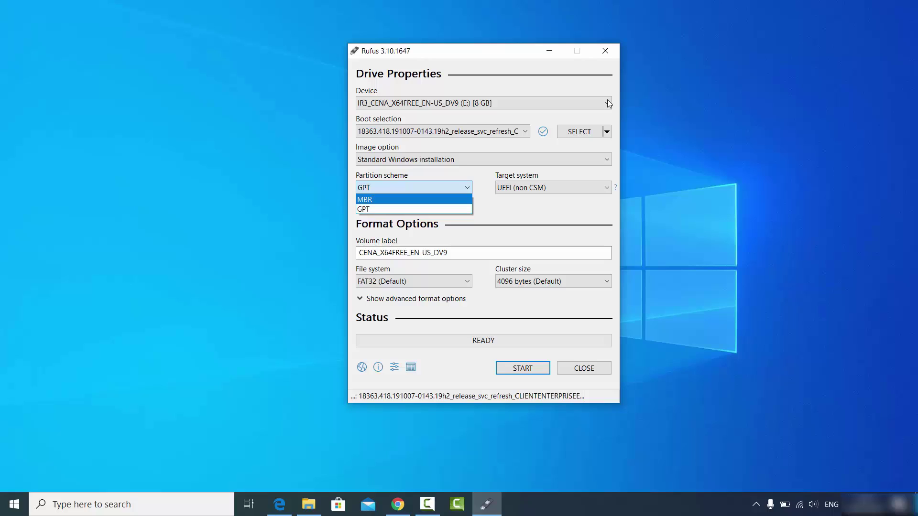
key("Down")
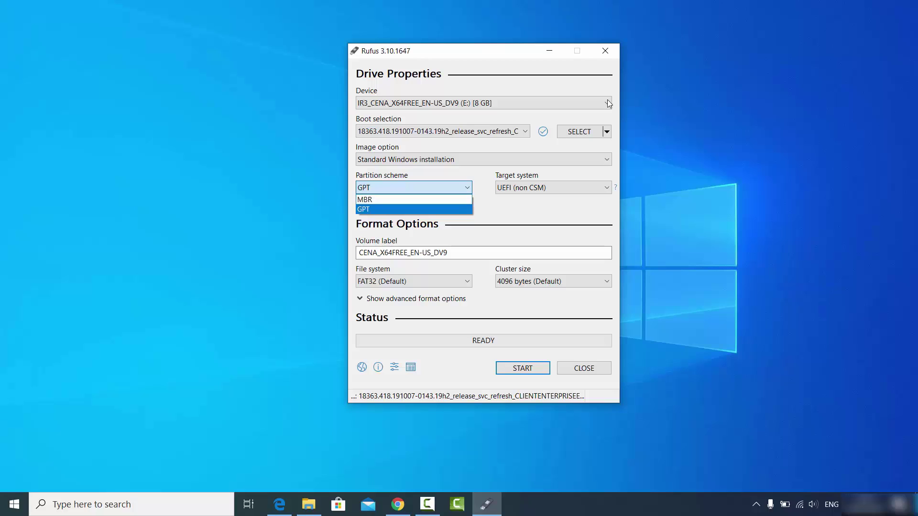
key("Return")
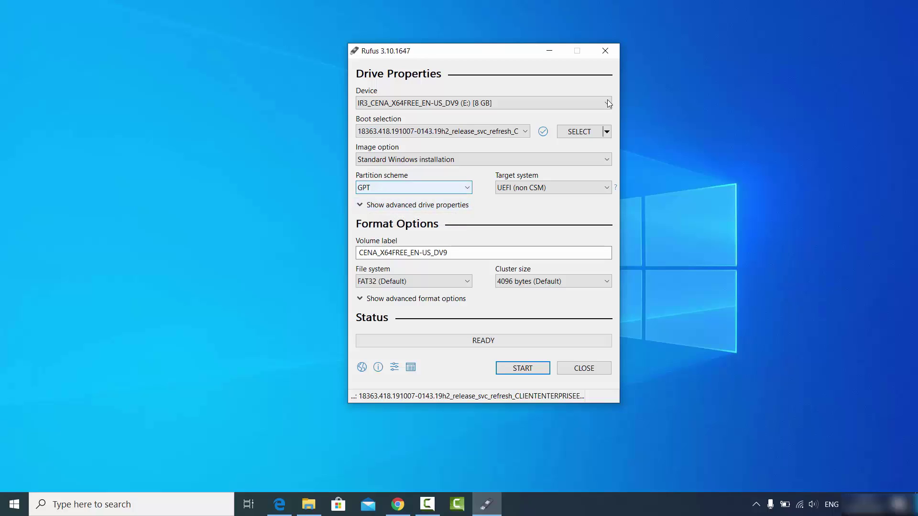
key("shift+Tab")
key("shift+Tab")
key("shift+Tab")
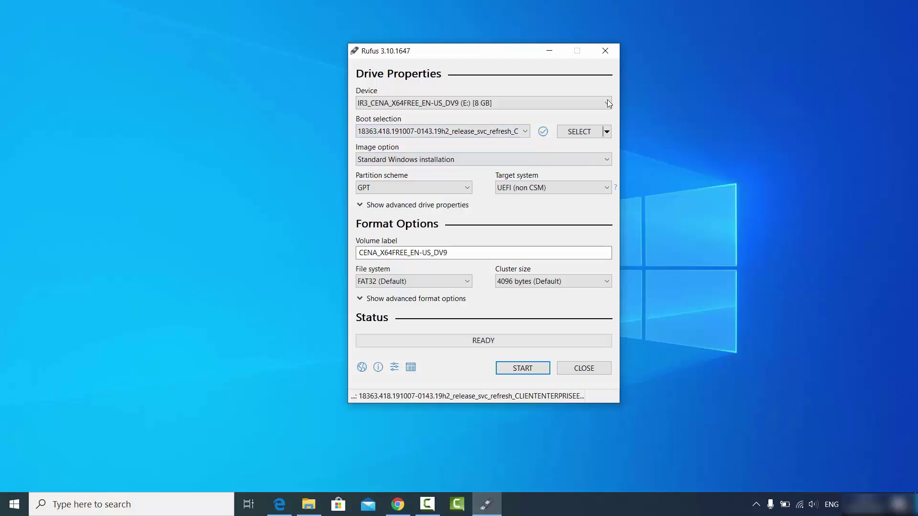
key("Tab")
key("shift+Tab")
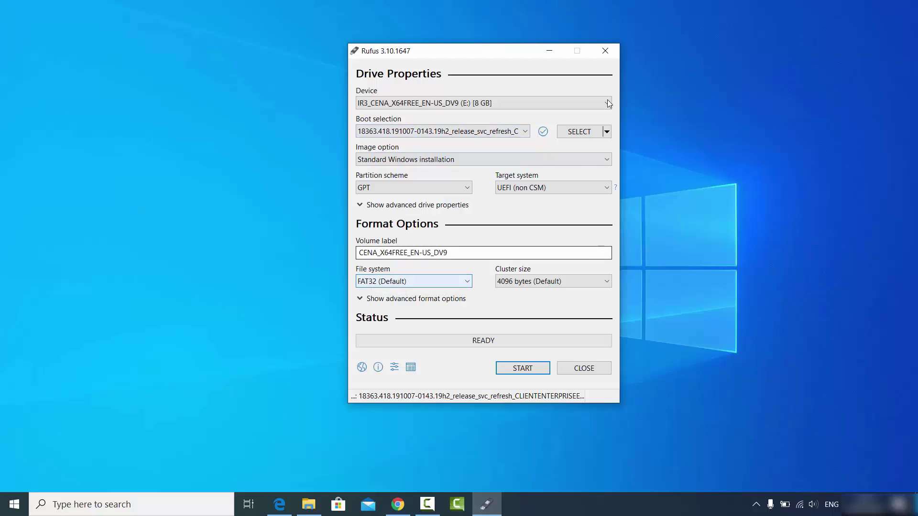
key("shift+Tab")
key("shift+Tab")
key("shift+Tab")
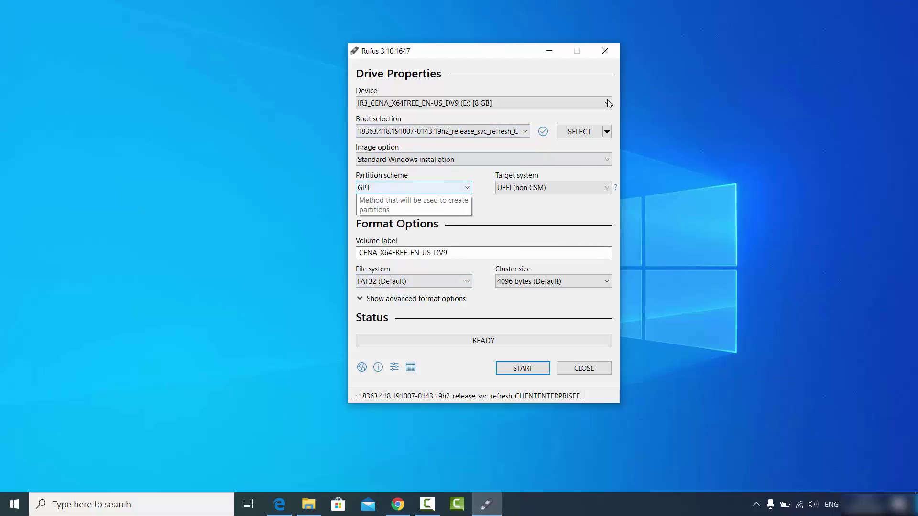
Set the file system in the format options to NTFS.
key("Tab")
key("Tab")
key("Tab")
key("Tab")
key("alt+Down")
key("Down")
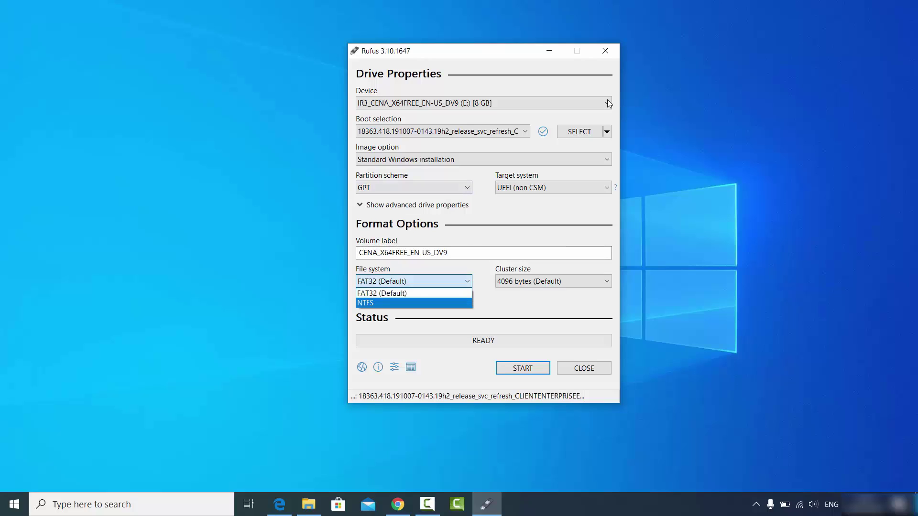
key("Return")
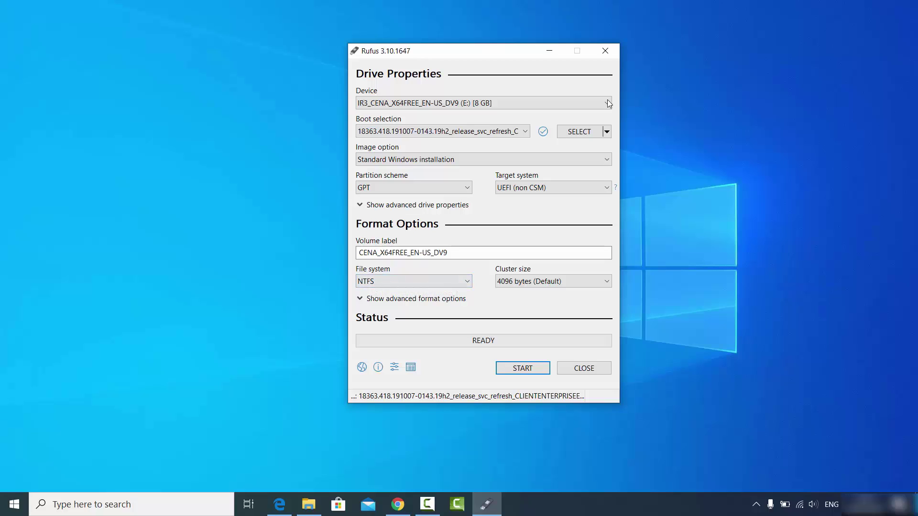
Replace the volume label in the format options with Windows 10.
key("shift+Tab")
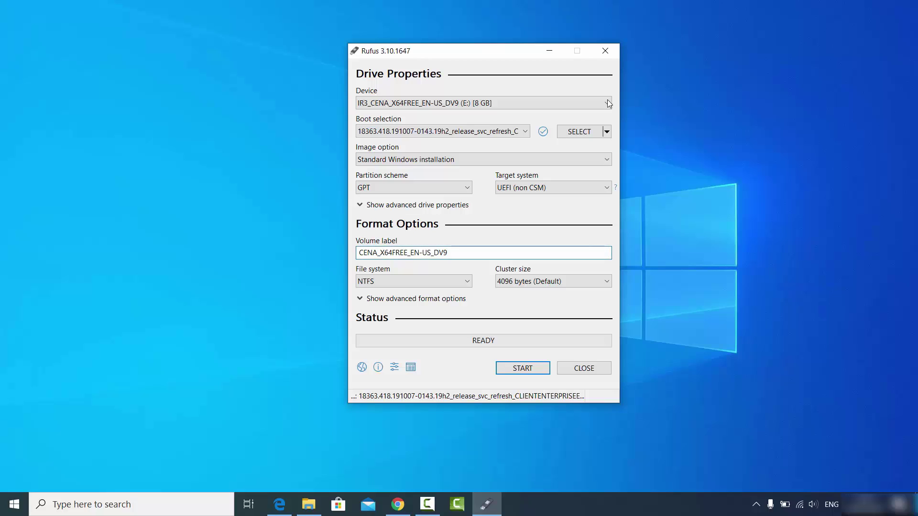
key("shift+Left")
key("shift+Left")
key("shift+Left")
key("shift+Left")
key("shift+Left")
key("shift+Left")
key("shift+Left")
key("shift+Left")
key("shift+Left")
key("shift+Left")
key("shift+Left")
key("shift+Left")
key("shift+Left")
key("shift+Left")
key("shift+Left")
key("shift+Left")
key("shift+Left")
key("shift+Left")
key("shift+Left")
key("shift+Left")
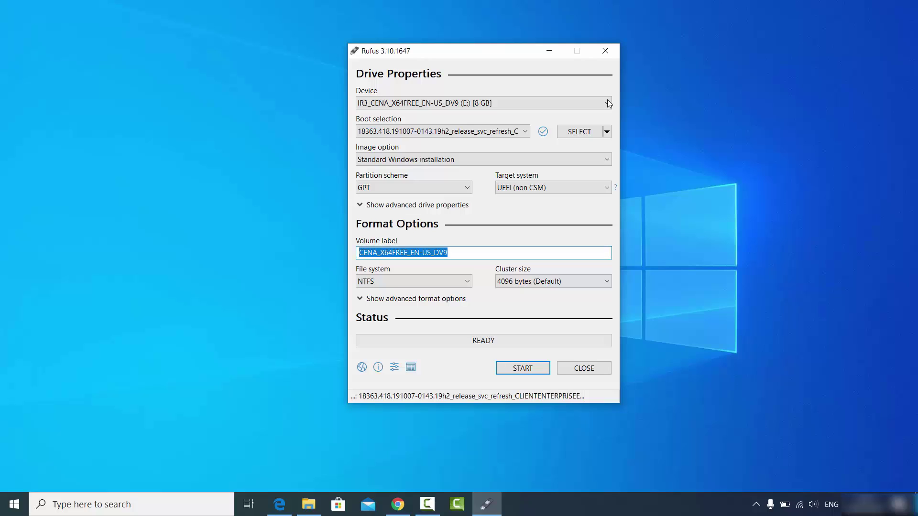
type("Windo")
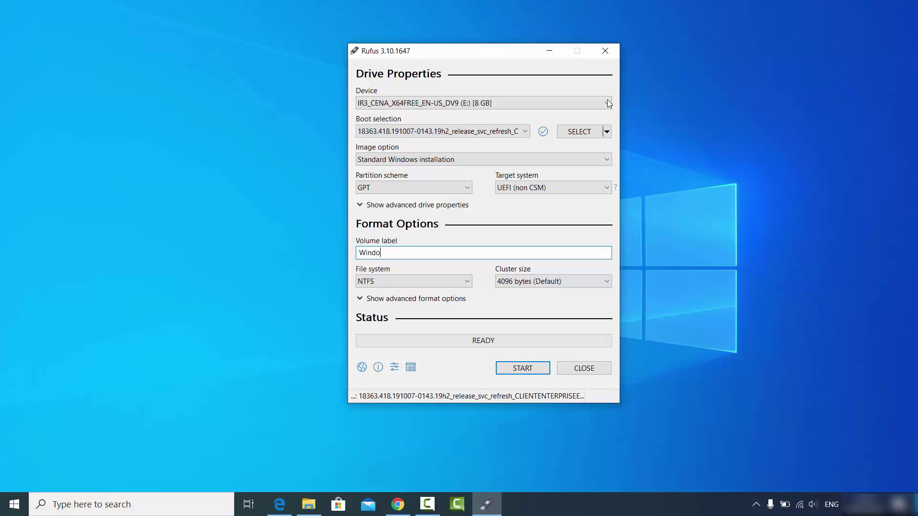
type("ws 10")
Review the chosen partition scheme, file system, boot selection and target device before writing the drive.
key("shift+Tab")
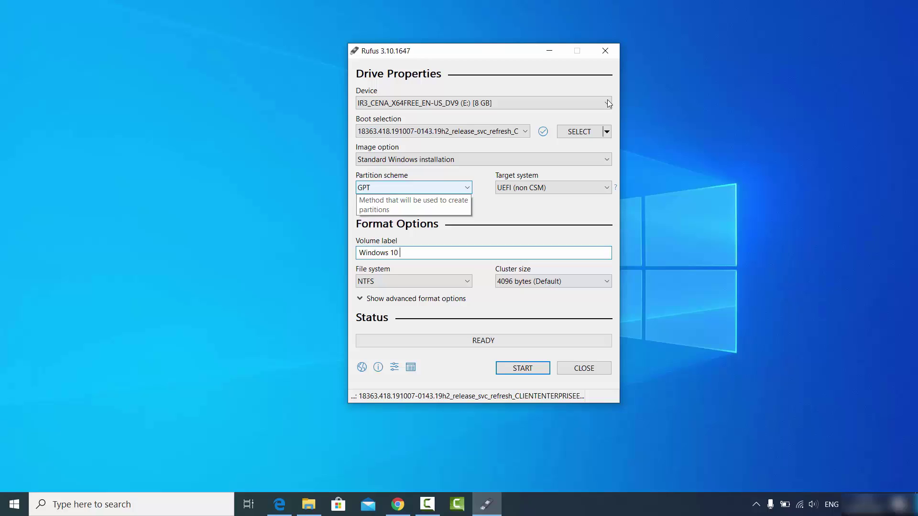
key("Tab")
key("Tab")
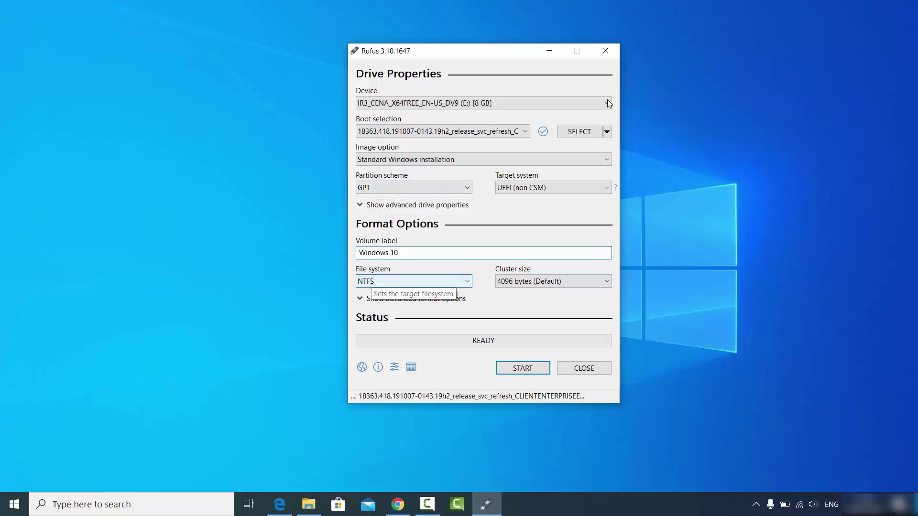
key("shift+Tab")
key("shift+Tab")
key("shift+Tab")
key("shift+Tab")
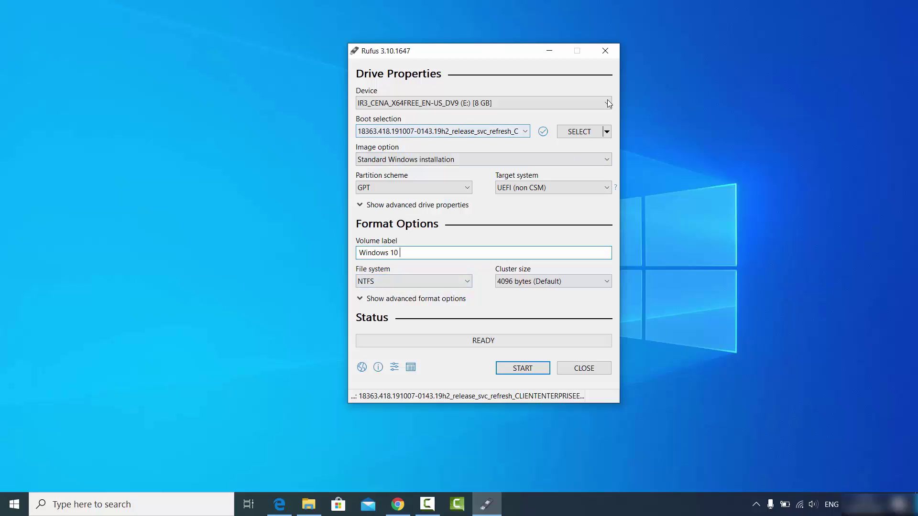
key("shift+Tab")
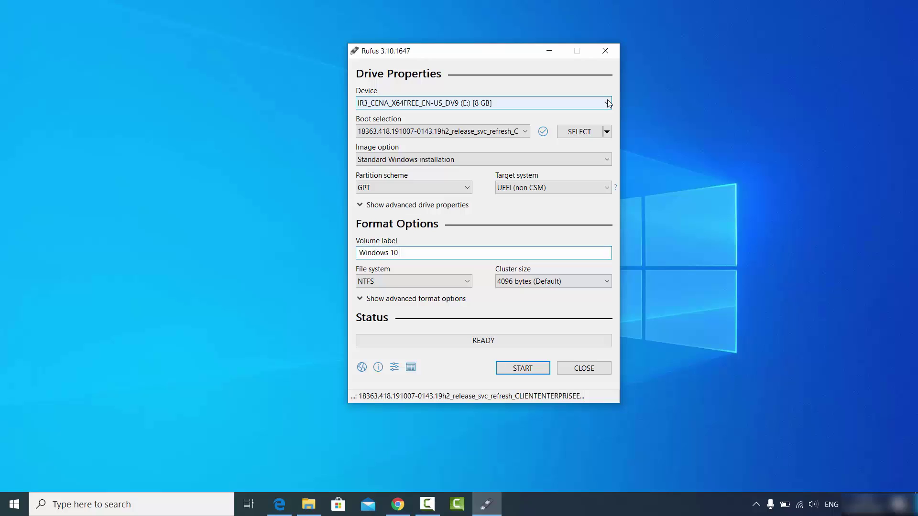
Expand the advanced format options to check them, and collapse them again.
key("Tab")
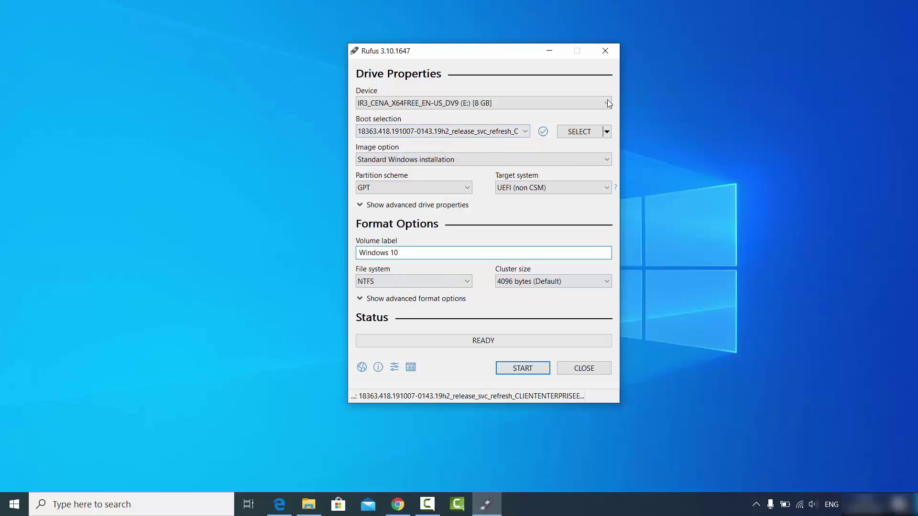
key("Tab")
key("Tab")
key("Tab")
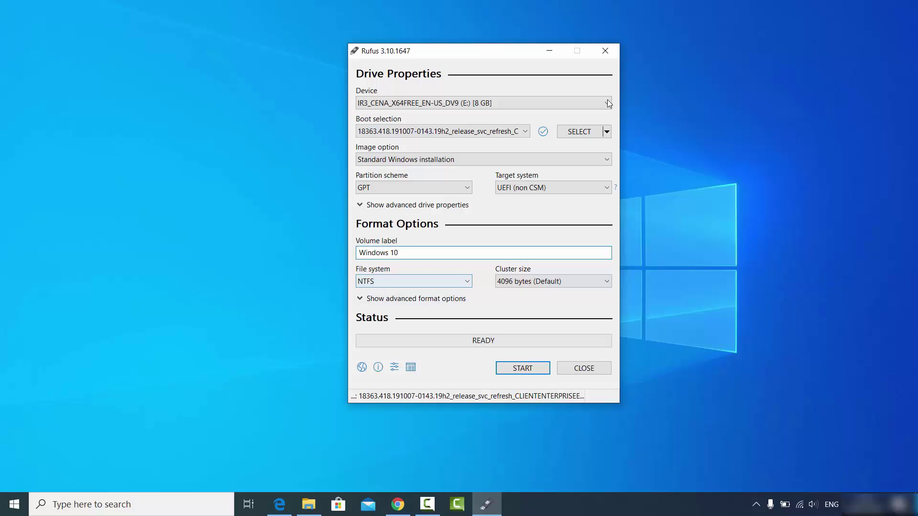
key("space")
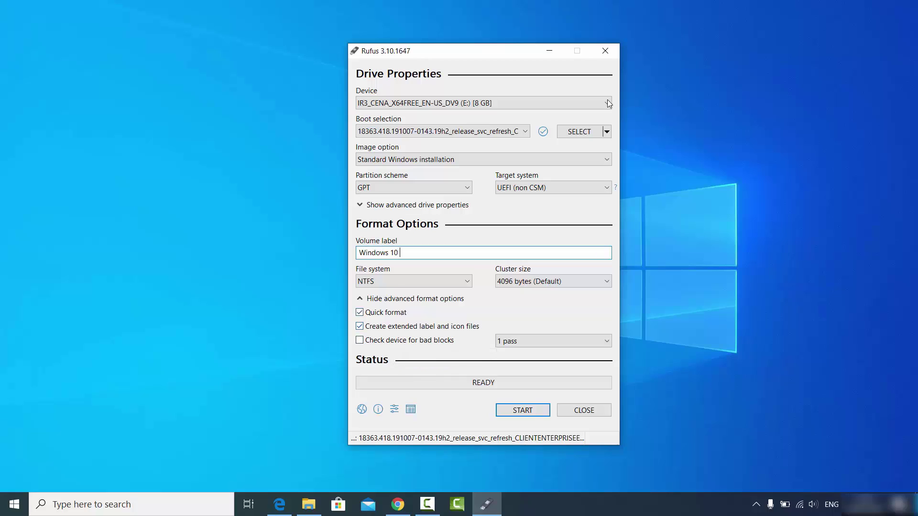
key("space")
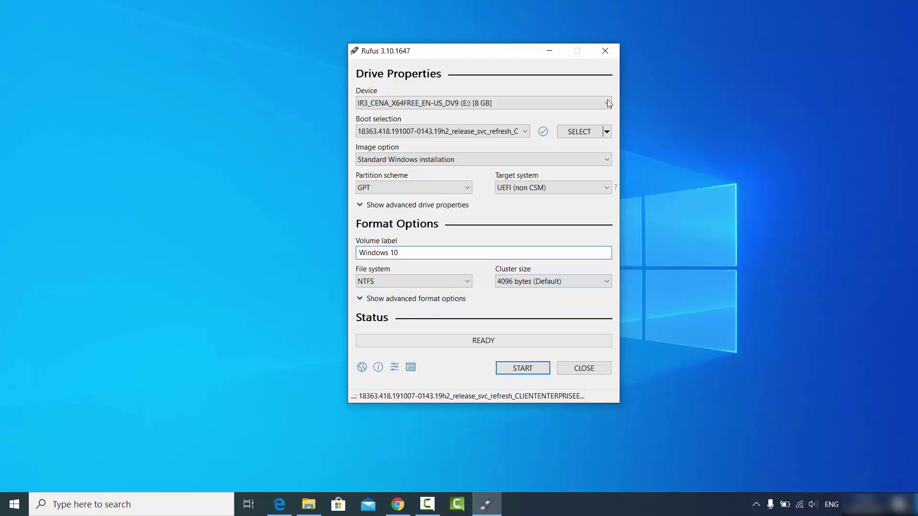
Start writing the bootable USB drive and accept that all data on the 8 GB device is destroyed.
key("Tab")
key("Tab")
key("Tab")
key("Tab")
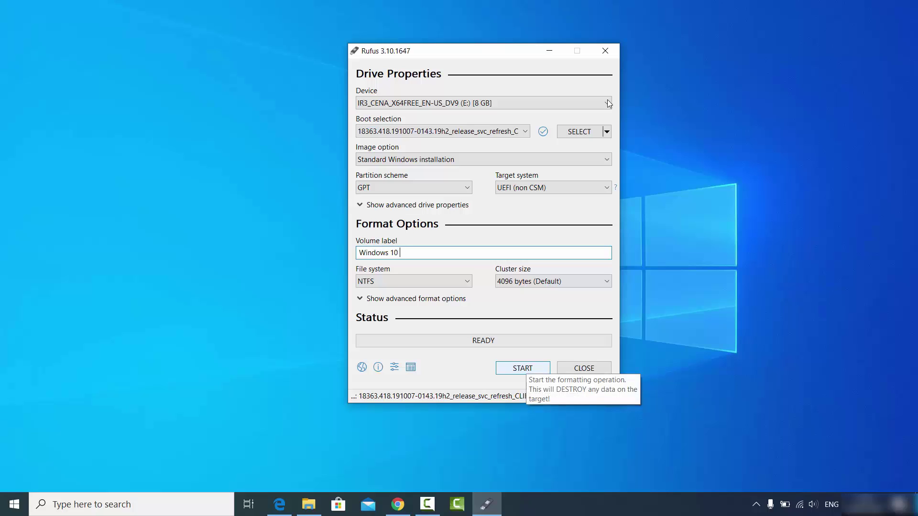
key("Return")
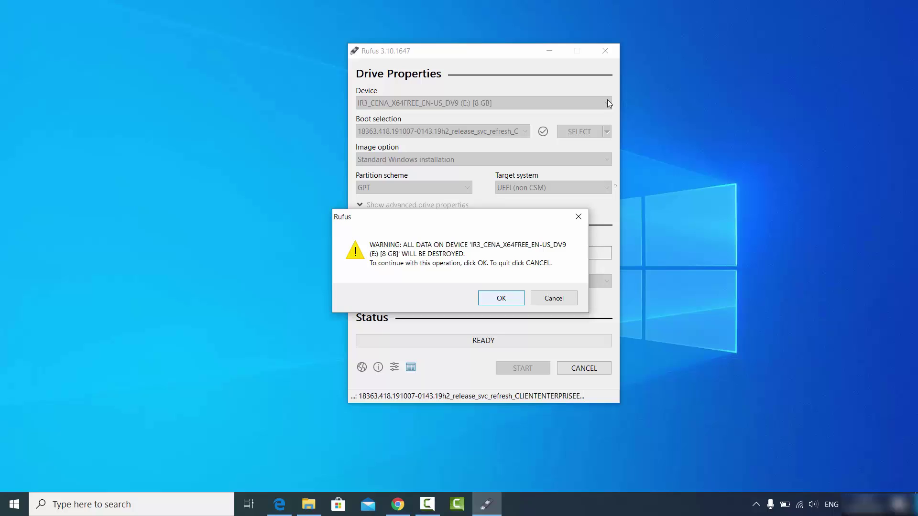
key("Return")
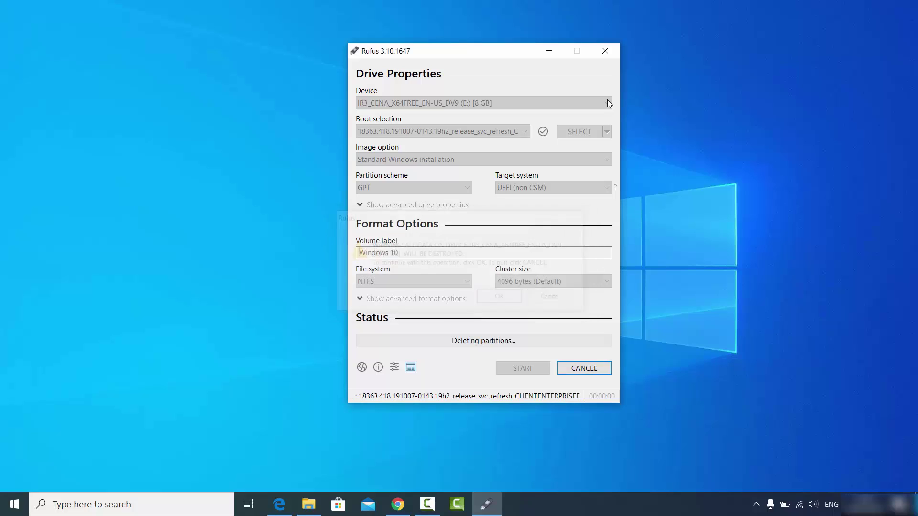